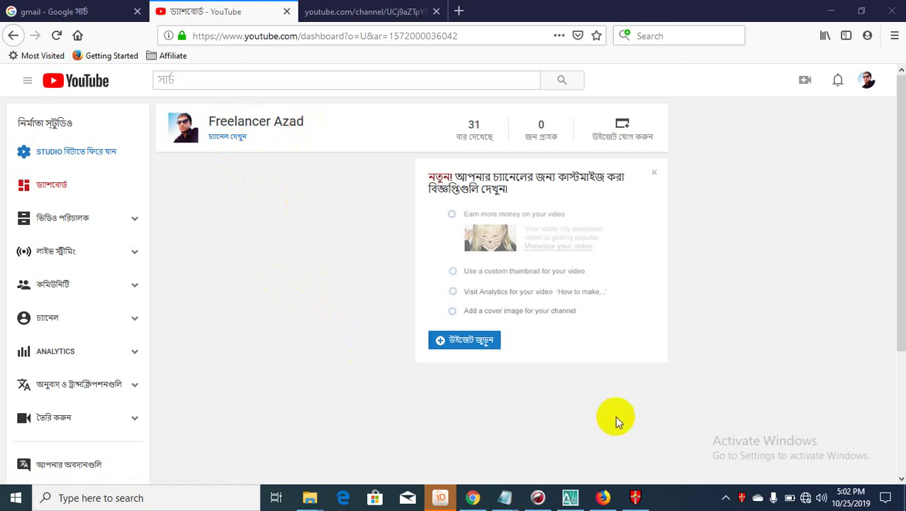
# - Switch to the open foodcart drawing in AutoCAD and scroll-zoom it
pyautogui.click(570, 497)
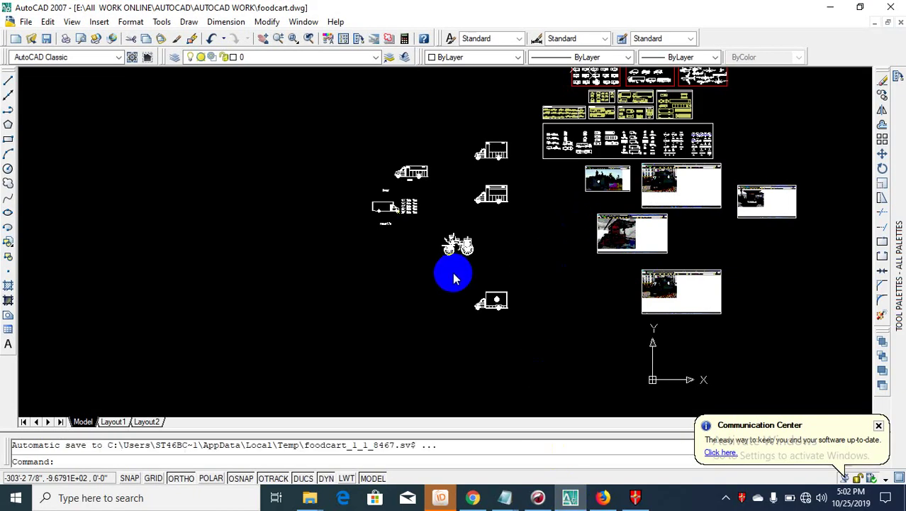
pyautogui.scroll(-2, 554, 227)
pyautogui.scroll(2, 493, 116)
pyautogui.scroll(-1, 493, 163)
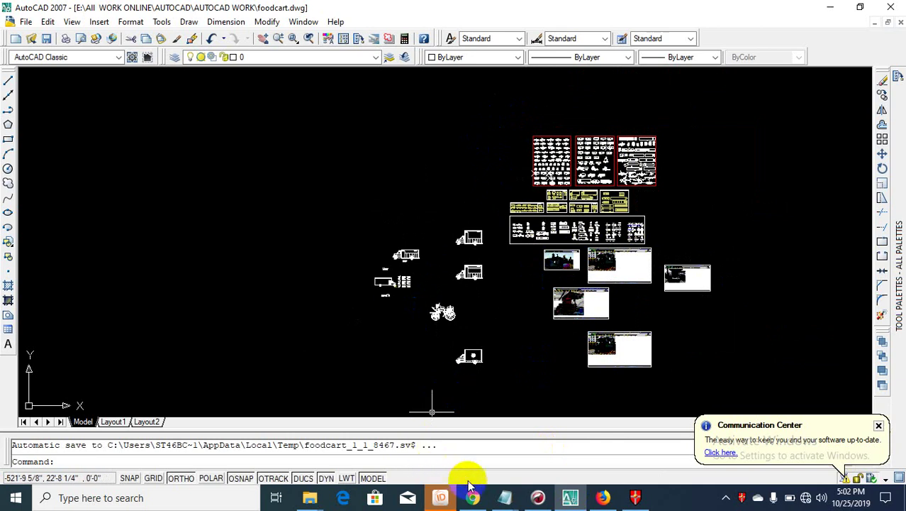
pyautogui.moveTo(310, 497)
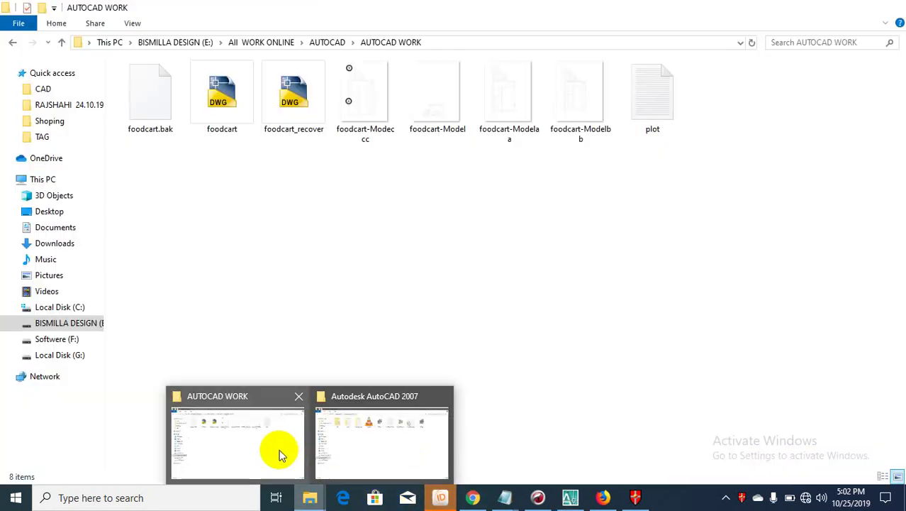
# - Launch the aplus installer from the Autodesk AutoCAD 2007 folder, dismissing the publisher warning
pyautogui.click(358, 436)
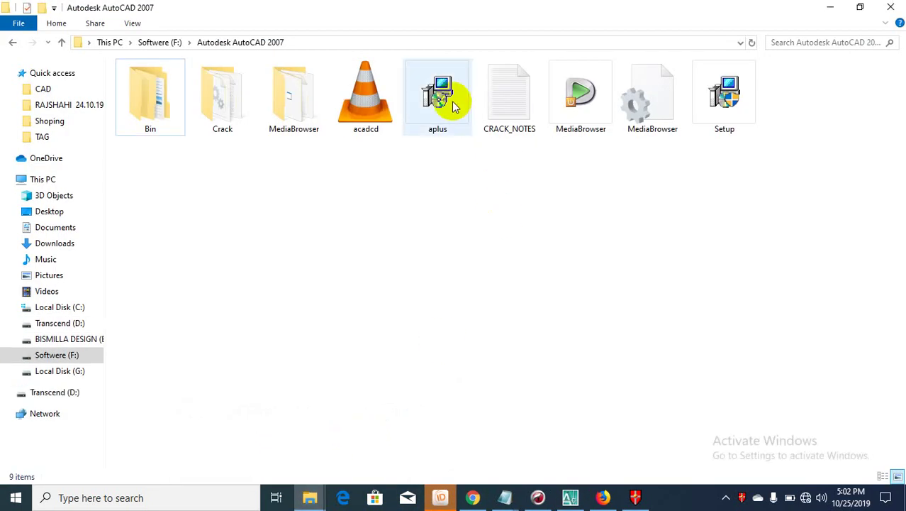
pyautogui.moveTo(438, 96)
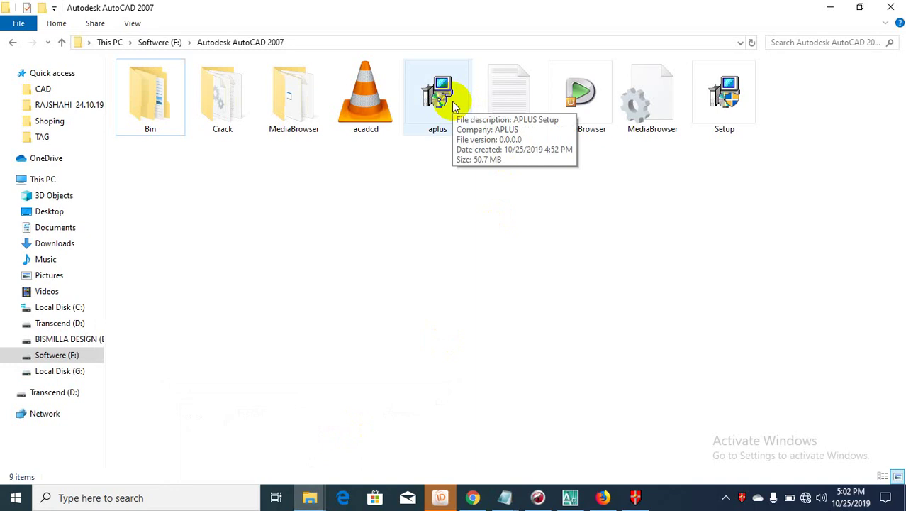
pyautogui.doubleClick(453, 104)
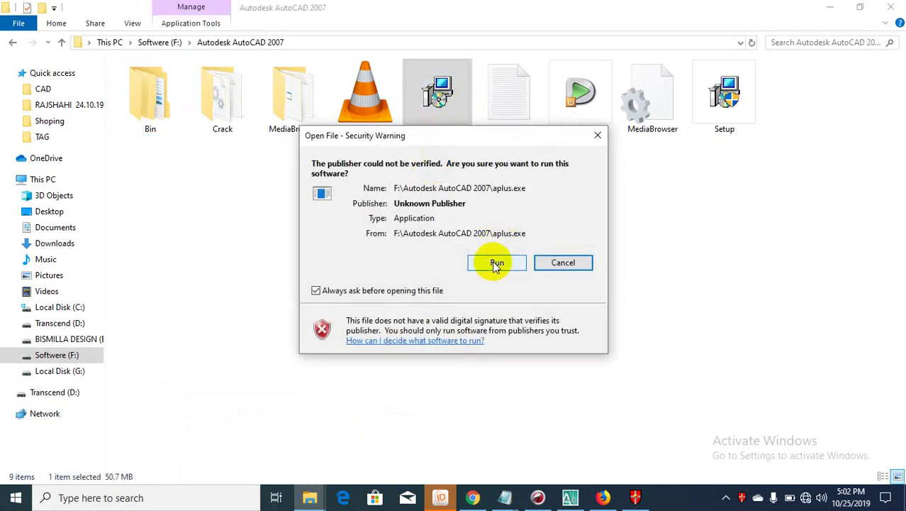
pyautogui.click(578, 266)
# - Run aplus as administrator, confirming the setup language and the close-AutoCAD reminder
pyautogui.rightClick(456, 104)
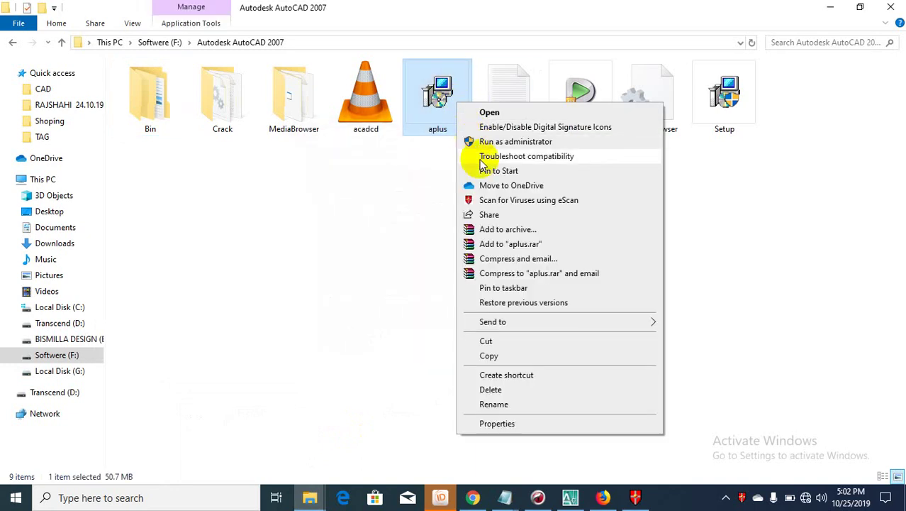
pyautogui.click(532, 142)
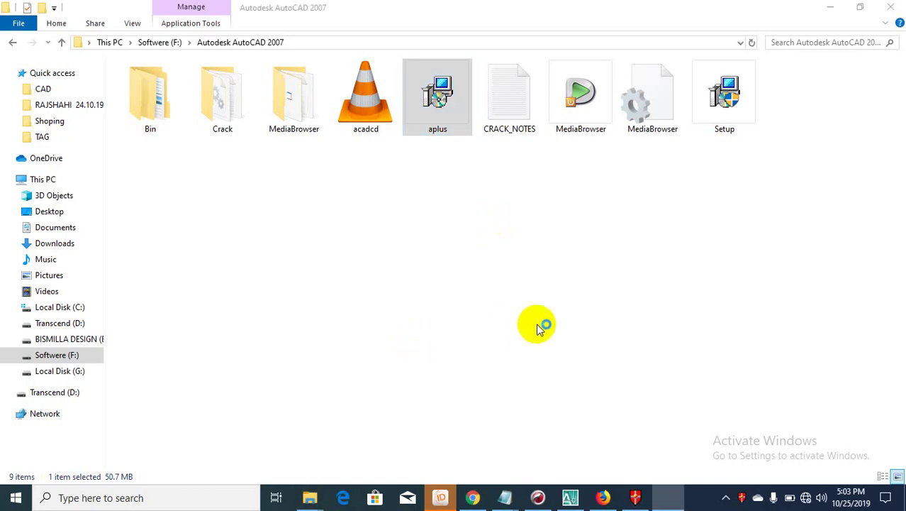
pyautogui.click(477, 280)
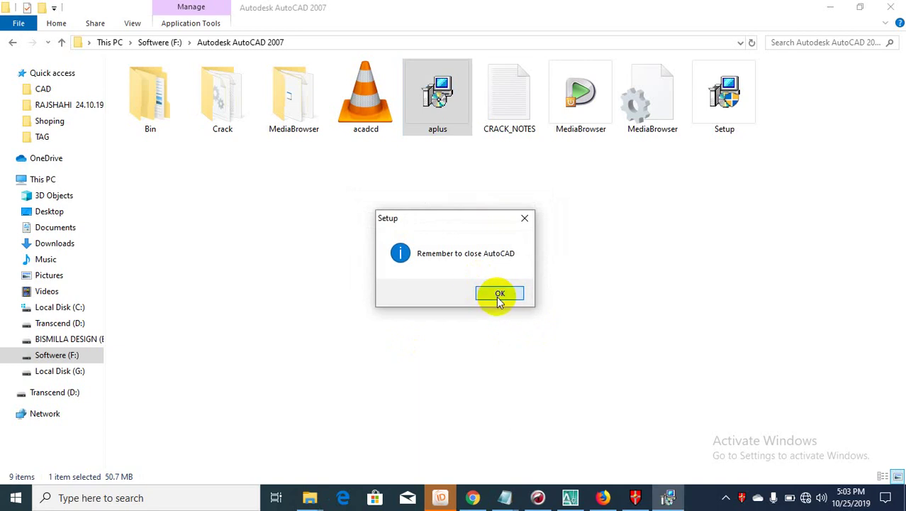
pyautogui.click(500, 294)
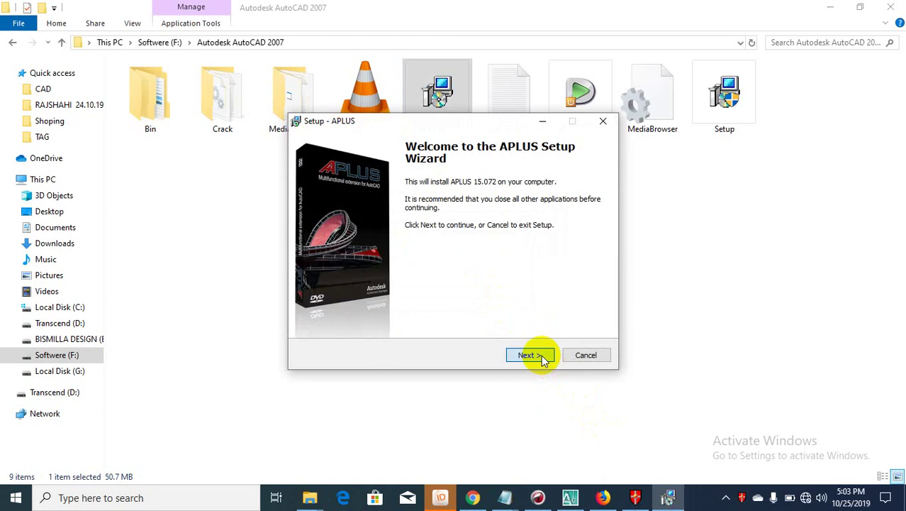
# - Accept the APLUS licence, keep the C:\APLUS destination, and start installing
pyautogui.click(542, 359)
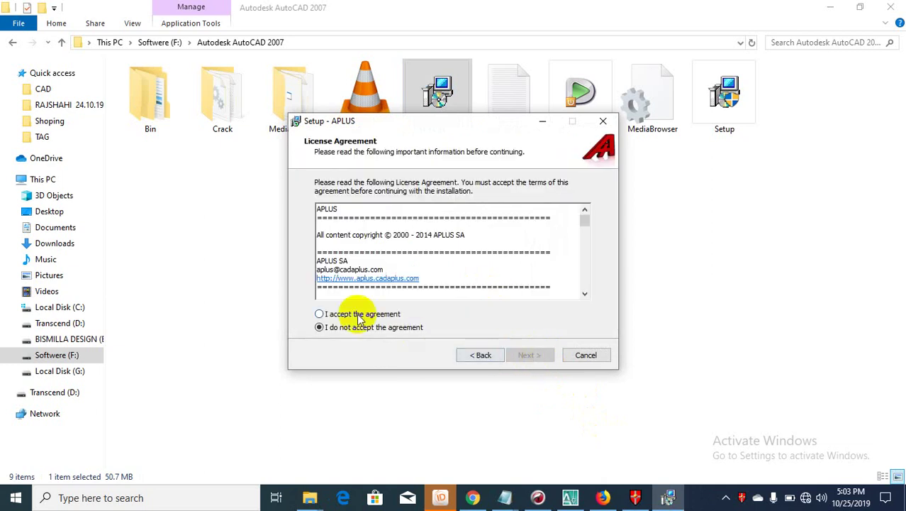
pyautogui.click(355, 314)
pyautogui.click(518, 358)
pyautogui.click(527, 361)
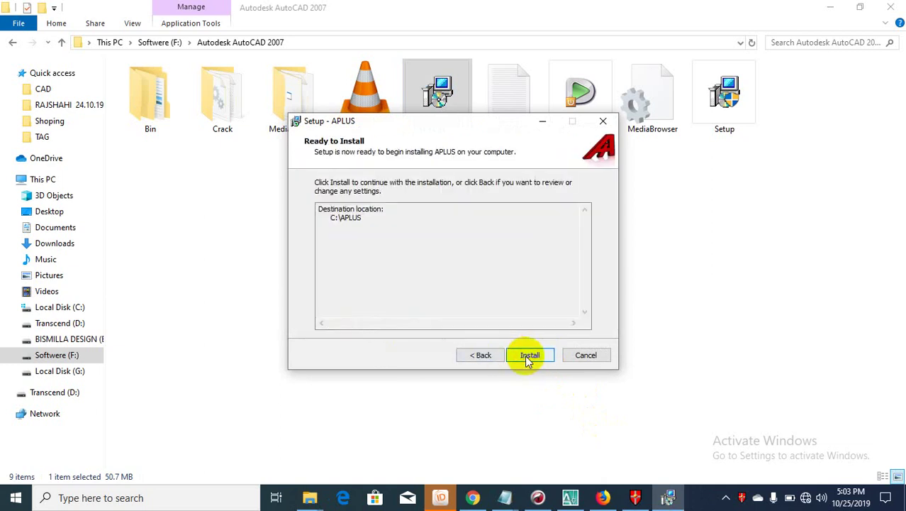
pyautogui.click(526, 358)
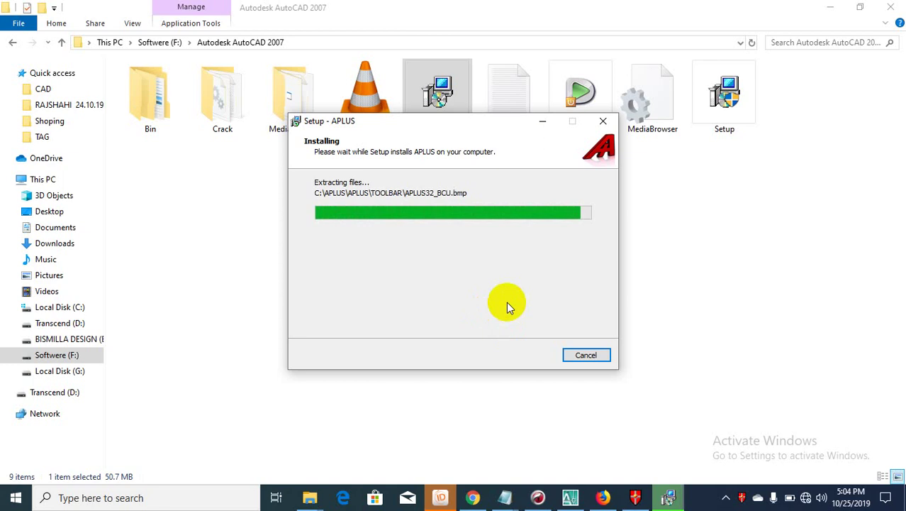
# - Bring the foodcart drawing forward in AutoCAD and scroll-zoom it
pyautogui.click(586, 494)
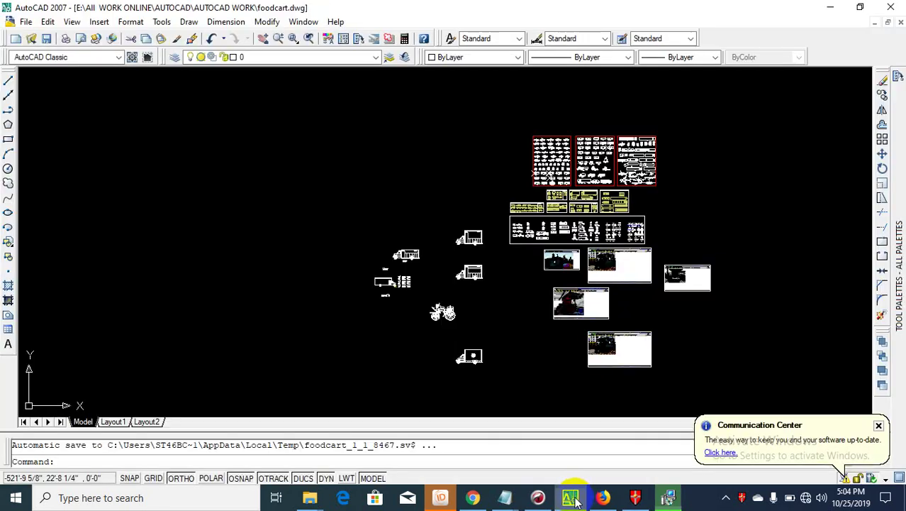
pyautogui.scroll(2, 411, 229)
pyautogui.scroll(-3, 404, 224)
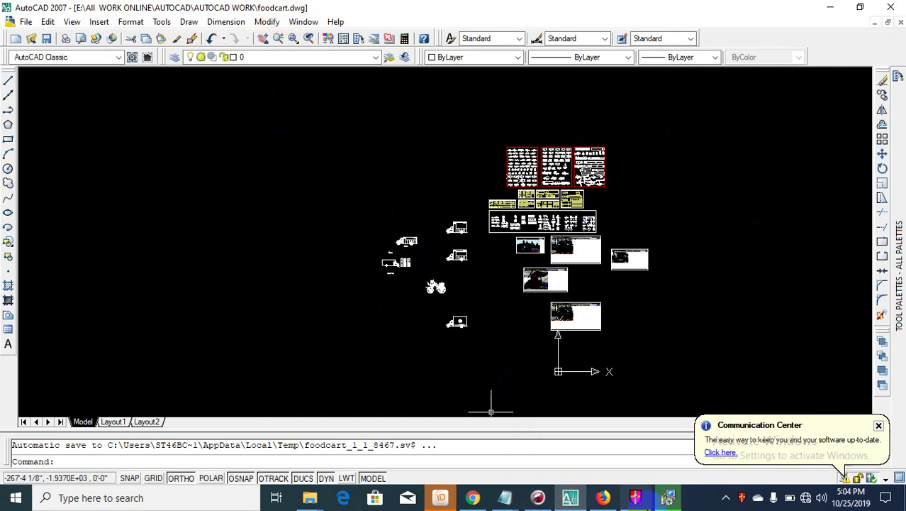
# - Ignore the AcadInst error messages and finish the APLUS setup wizard
pyautogui.click(670, 497)
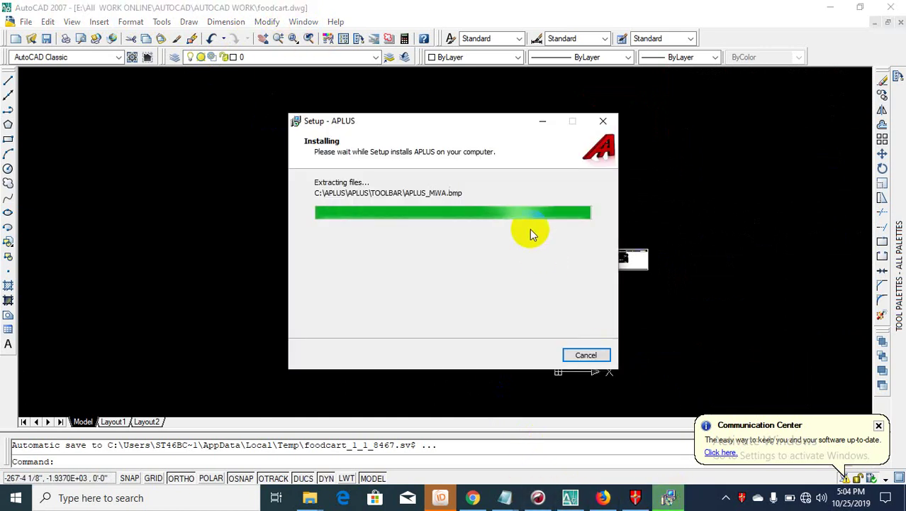
pyautogui.moveTo(477, 128); pyautogui.dragTo(290, 119)
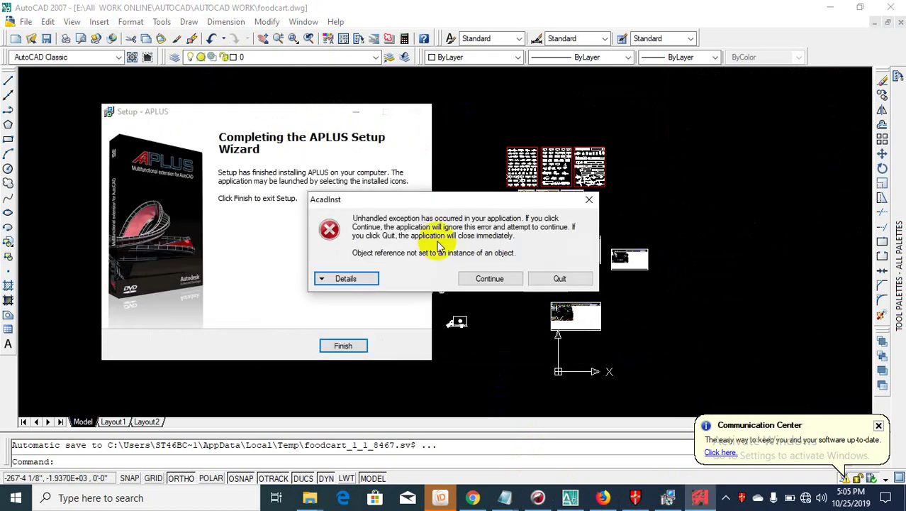
pyautogui.click(489, 278)
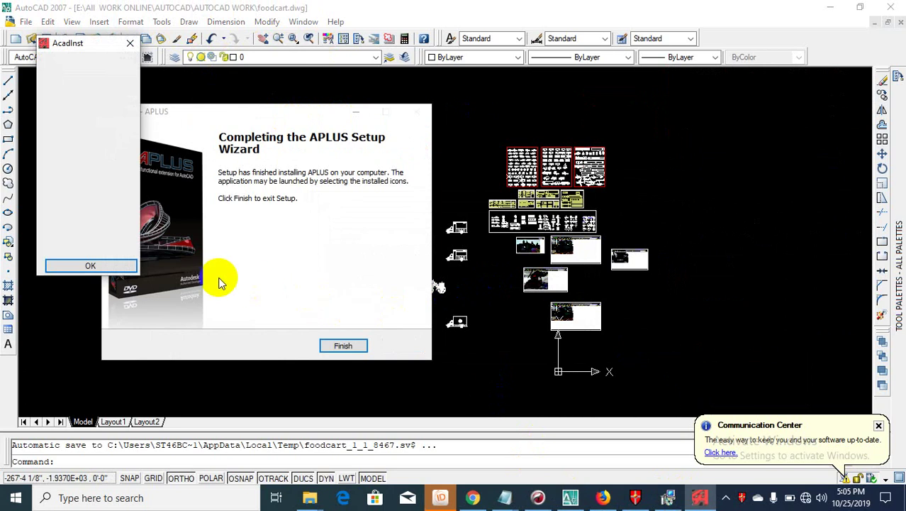
pyautogui.click(110, 268)
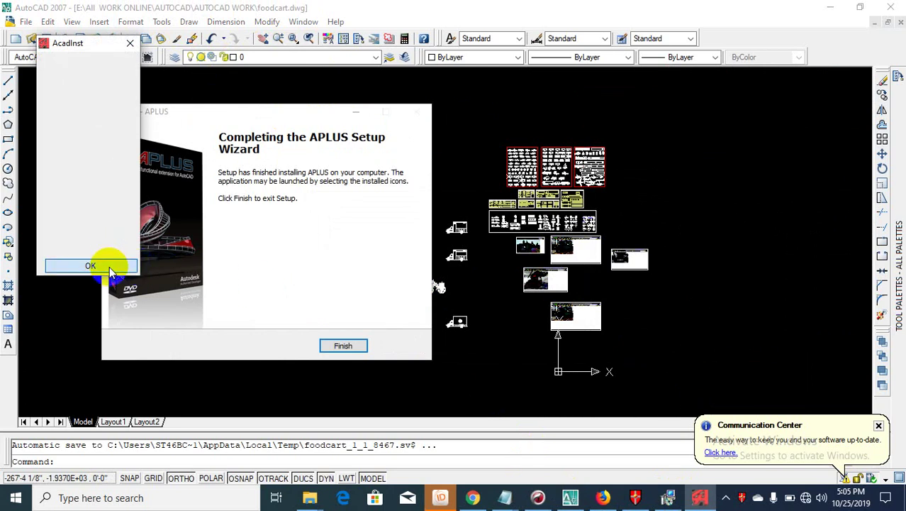
pyautogui.click(344, 346)
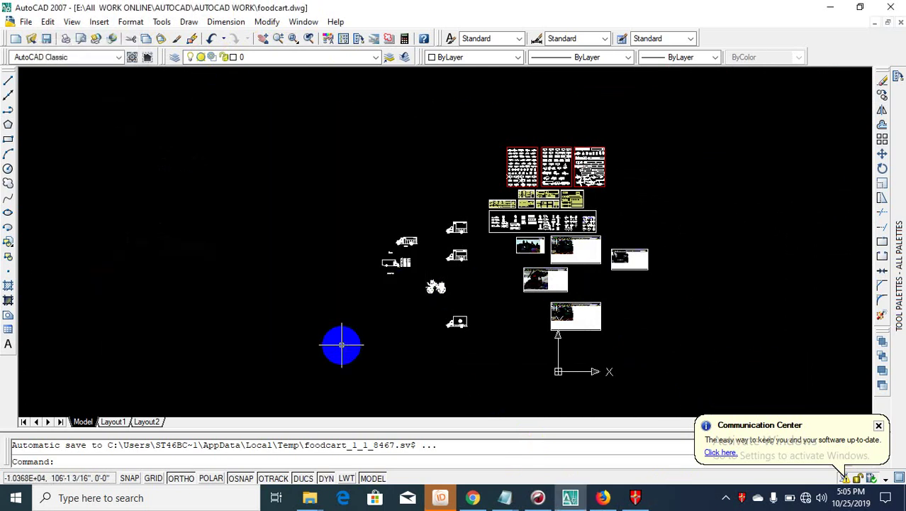
# - Open the Communication Center configuration settings, dismissing the missing country/region warnings
pyautogui.click(856, 477)
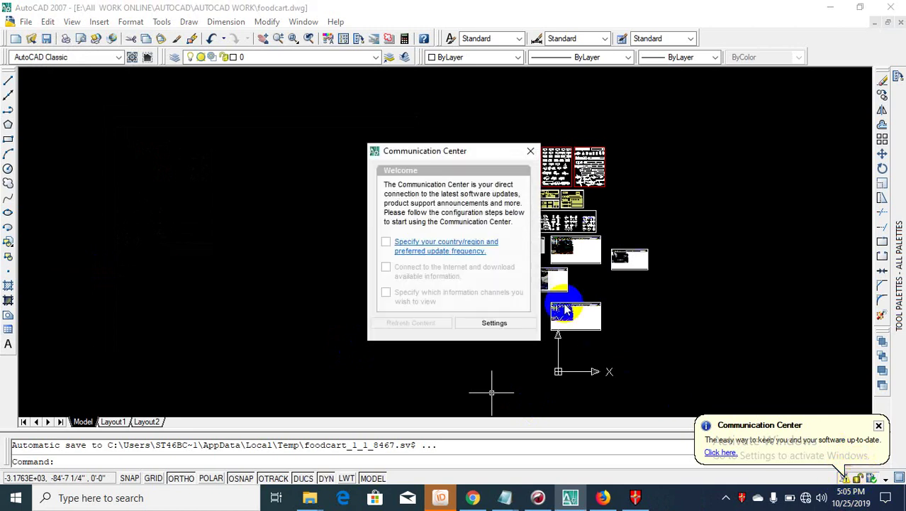
pyautogui.click(502, 323)
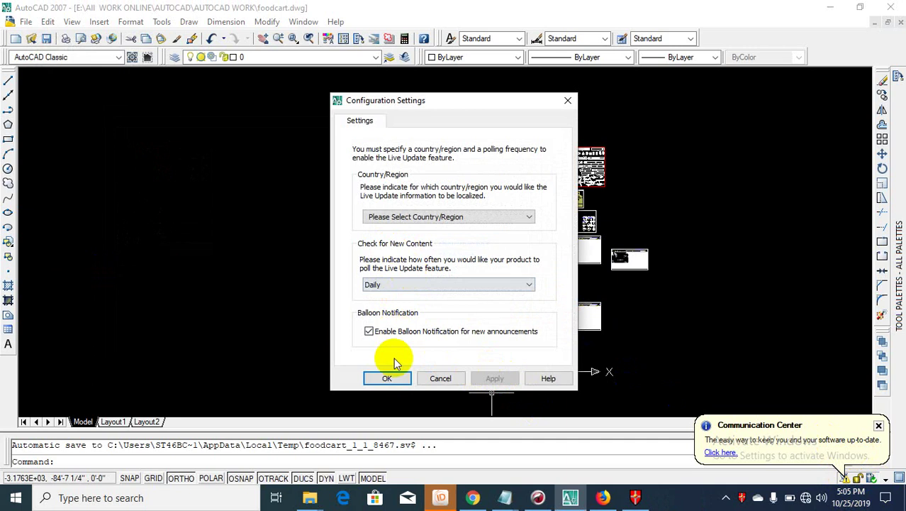
pyautogui.click(393, 380)
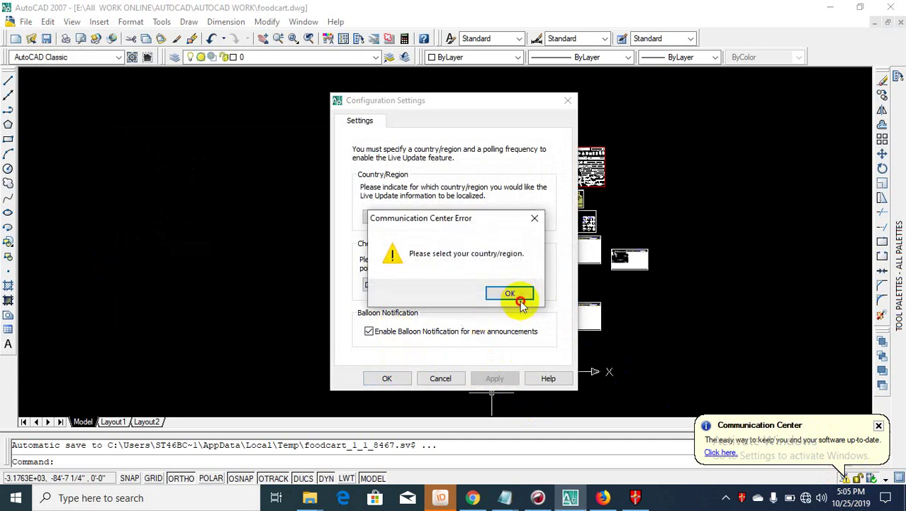
pyautogui.click(511, 292)
pyautogui.click(394, 378)
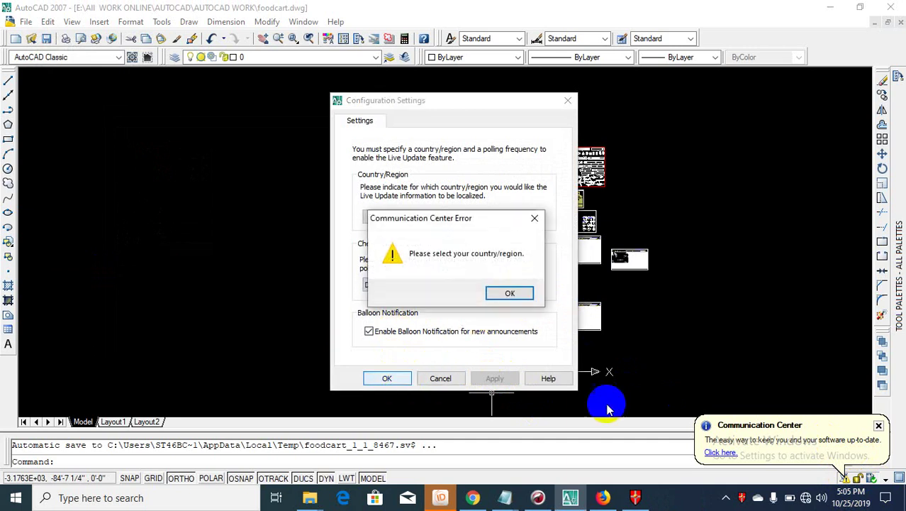
pyautogui.click(509, 294)
# - Set the Communication Center country/region to Bangladesh and confirm
pyautogui.click(426, 217)
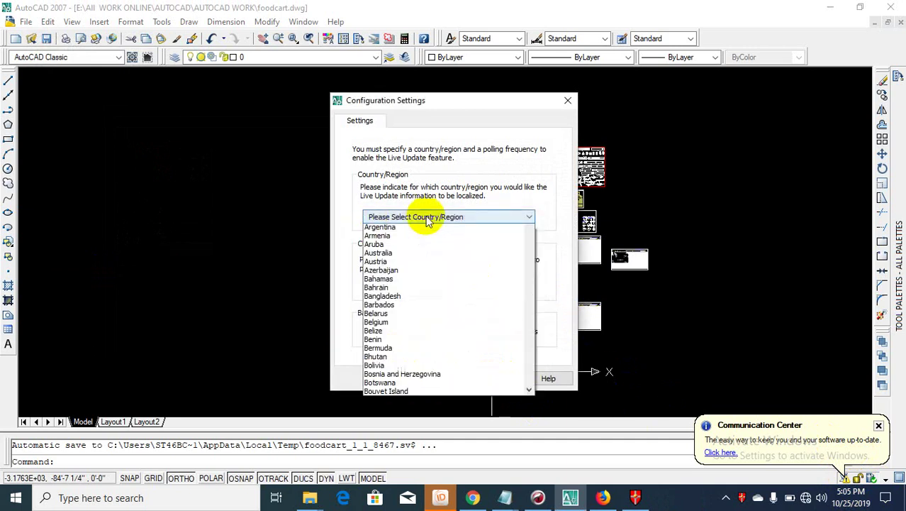
pyautogui.click(426, 228)
pyautogui.click(429, 217)
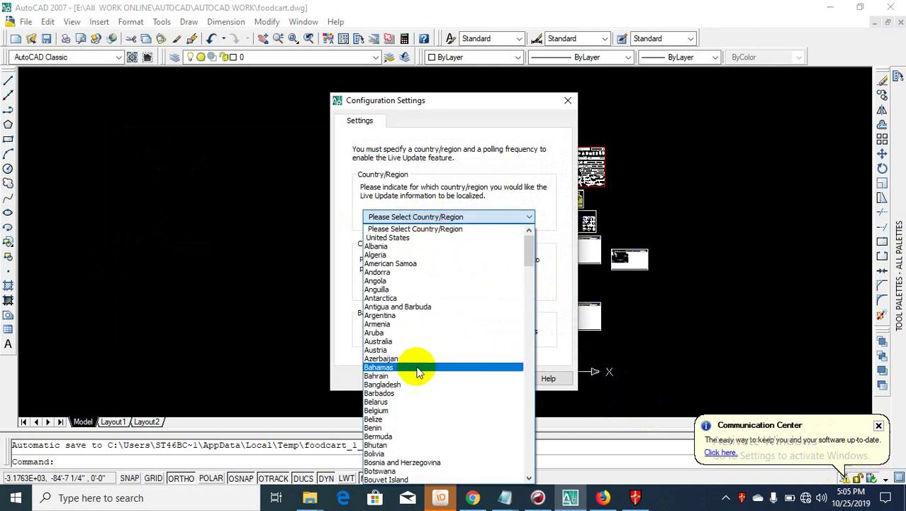
pyautogui.click(431, 384)
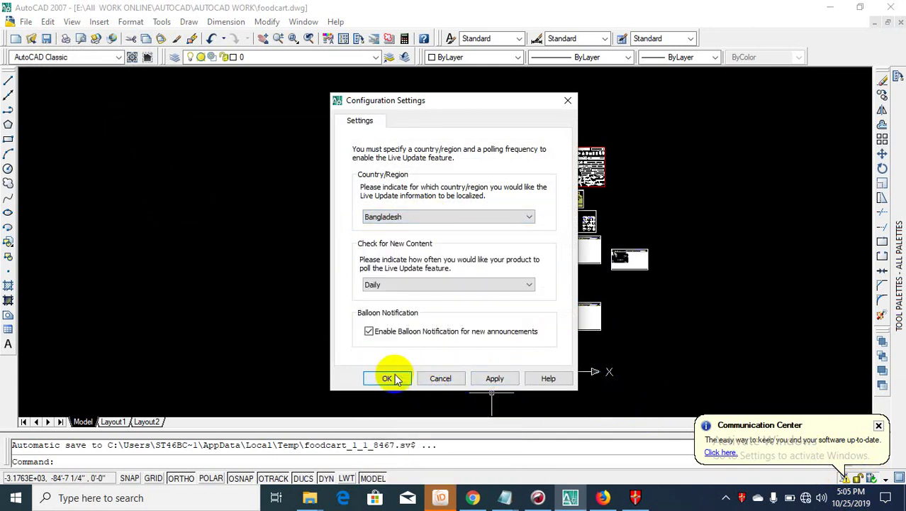
pyautogui.click(389, 378)
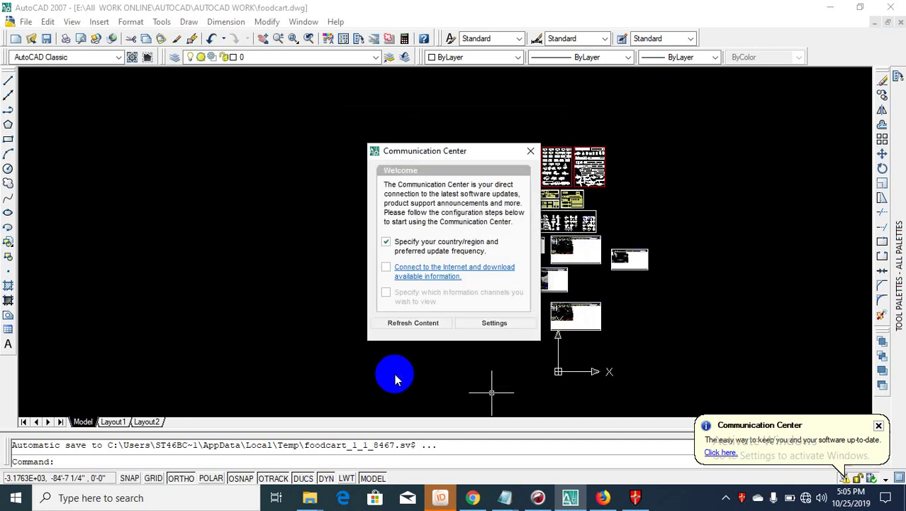
# - Download the latest updates and announcements, then confirm the channel settings
pyautogui.click(413, 325)
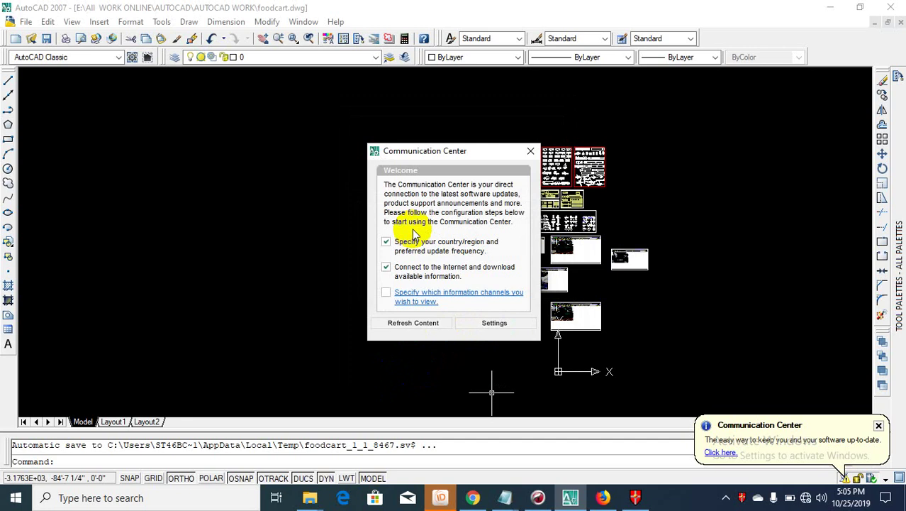
pyautogui.click(421, 324)
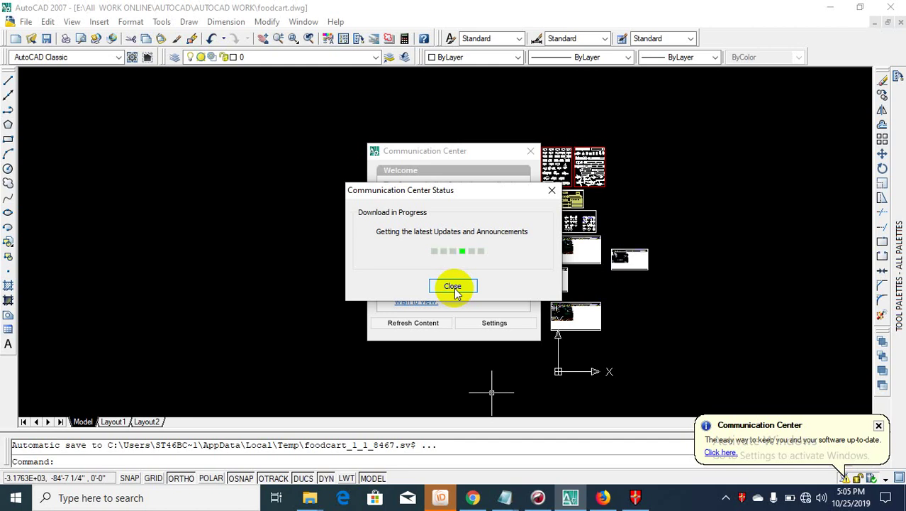
pyautogui.click(453, 287)
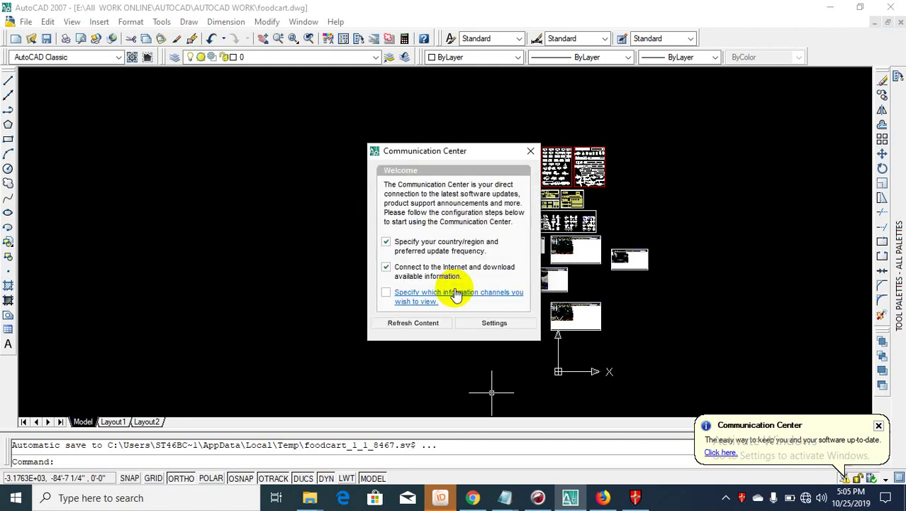
pyautogui.click(496, 323)
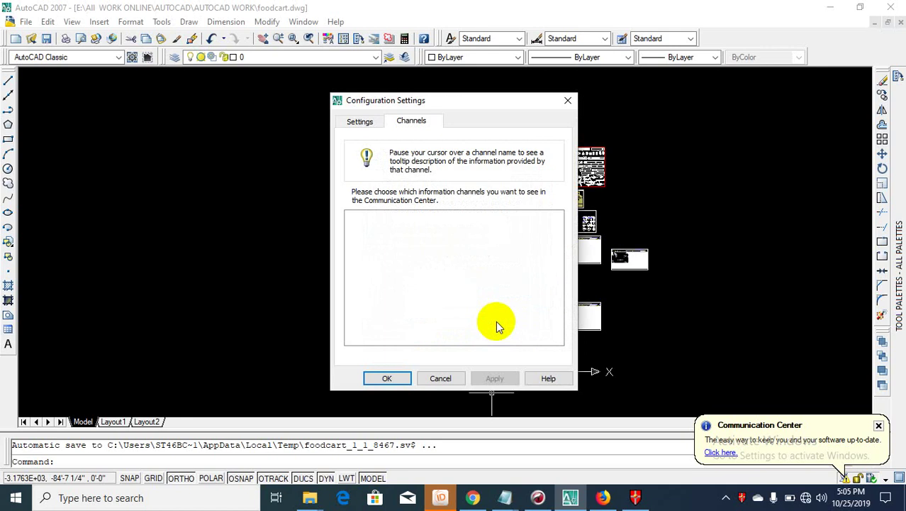
pyautogui.click(395, 378)
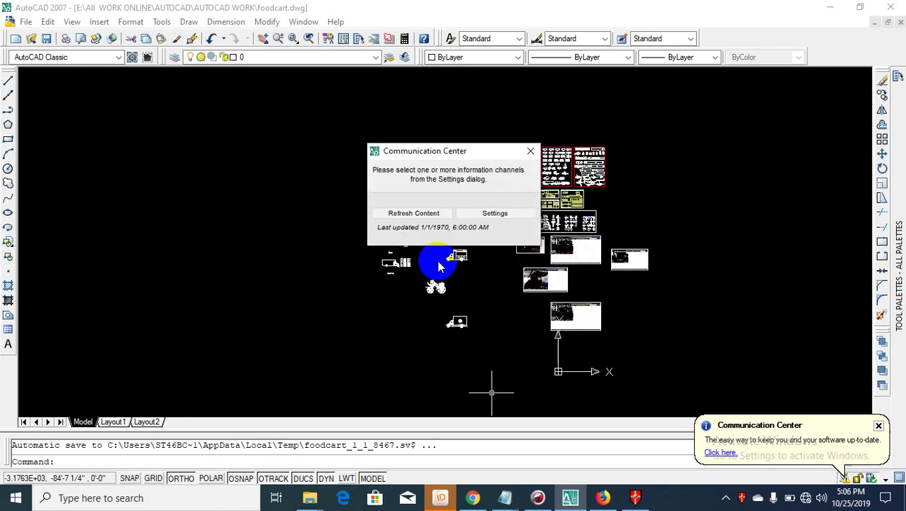
# - Refresh the Communication Center content twice, then switch to the Chrome browser
pyautogui.click(430, 218)
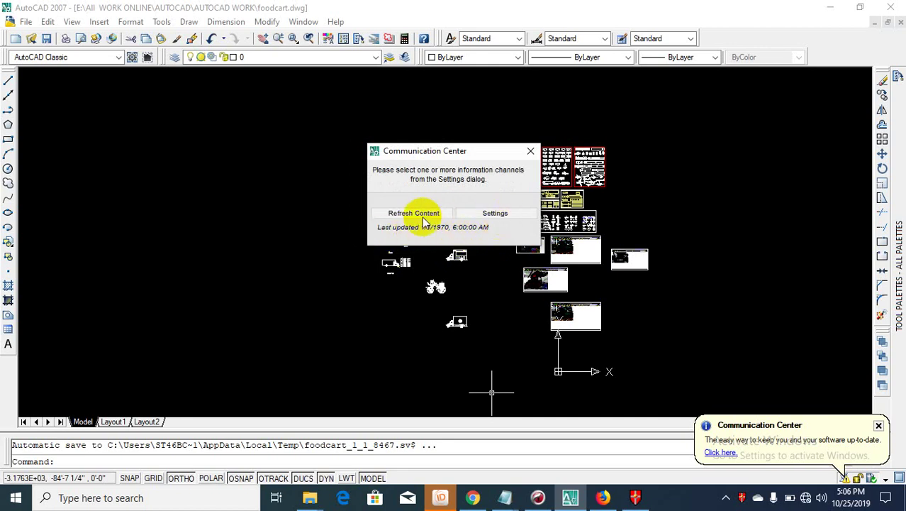
pyautogui.click(420, 214)
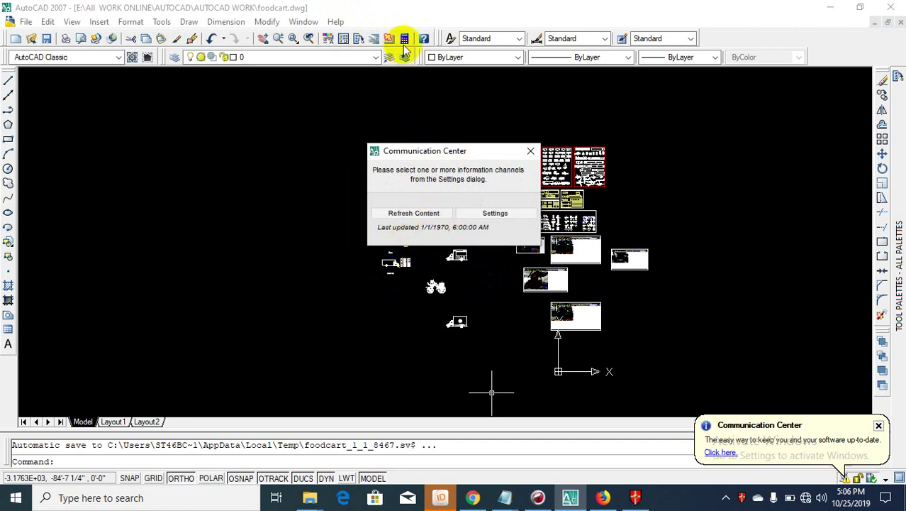
pyautogui.click(603, 498)
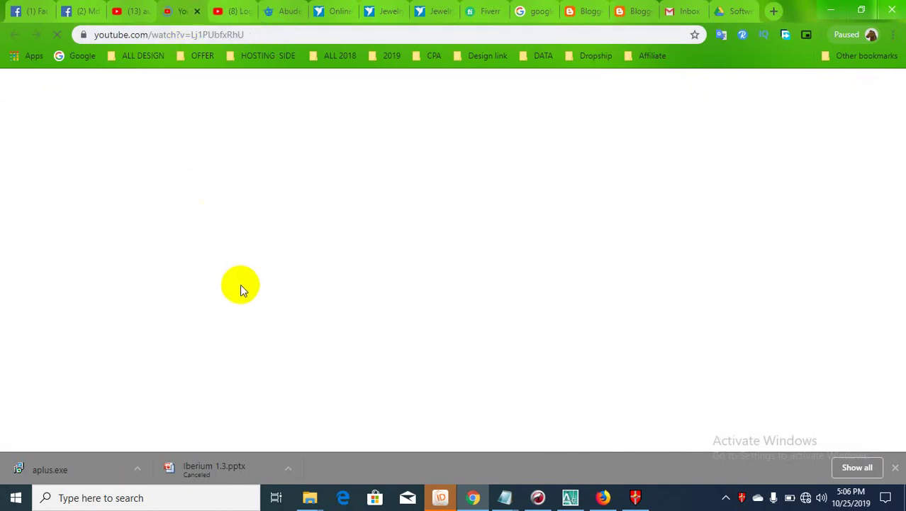
# - Flip through the YouTube tabs, return to AutoCAD, and bring up the antivirus scan window
pyautogui.click(132, 10)
pyautogui.click(184, 6)
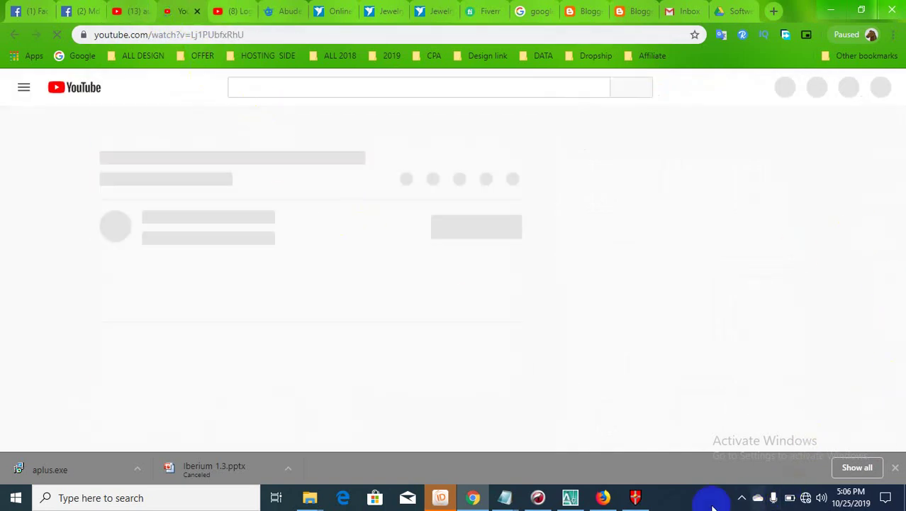
pyautogui.click(570, 497)
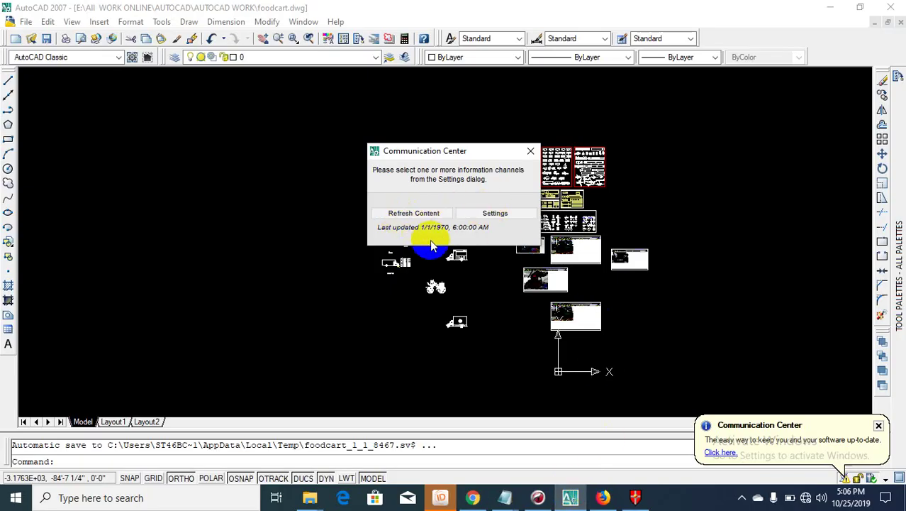
pyautogui.click(641, 500)
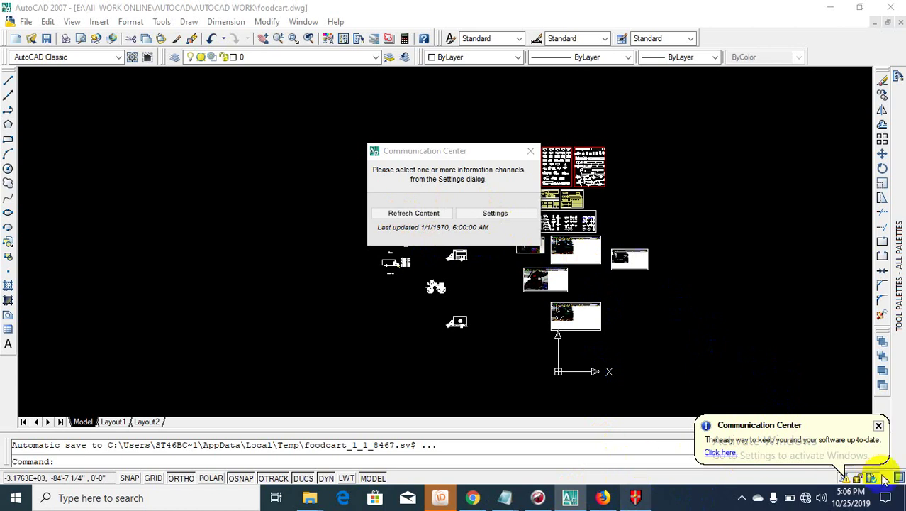
pyautogui.click(742, 497)
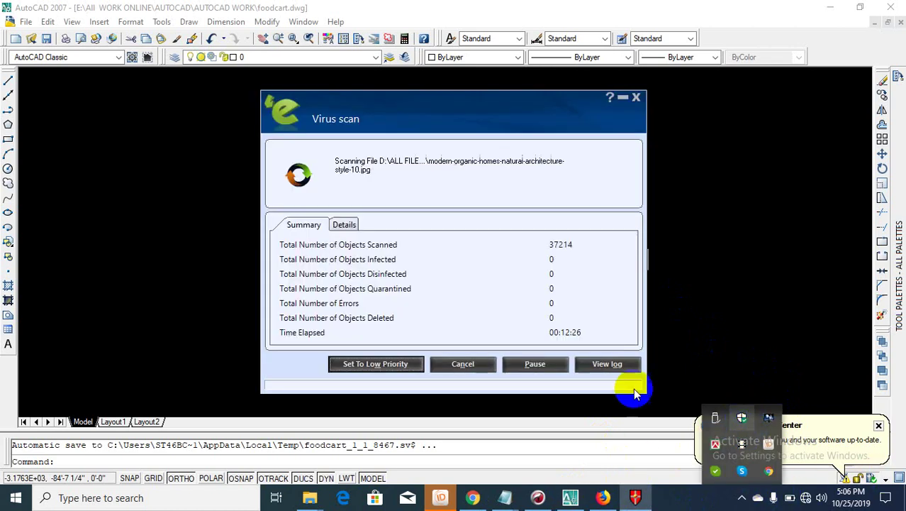